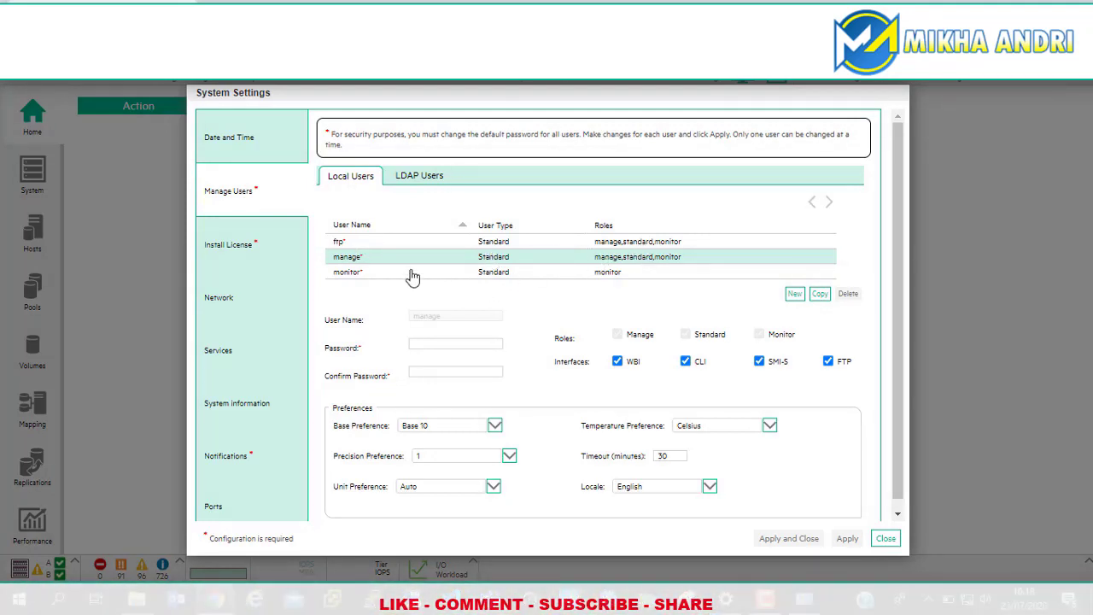
Step: Select the monitor user, then add a blank NewUser entry to the Local Users list
left_click(361, 273)
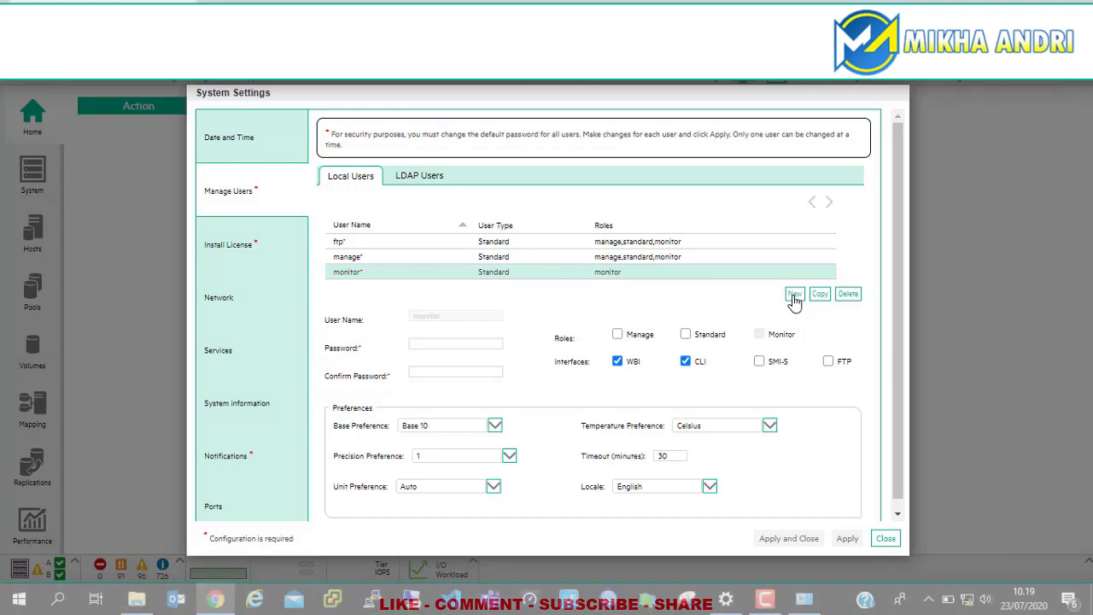
left_click(794, 295)
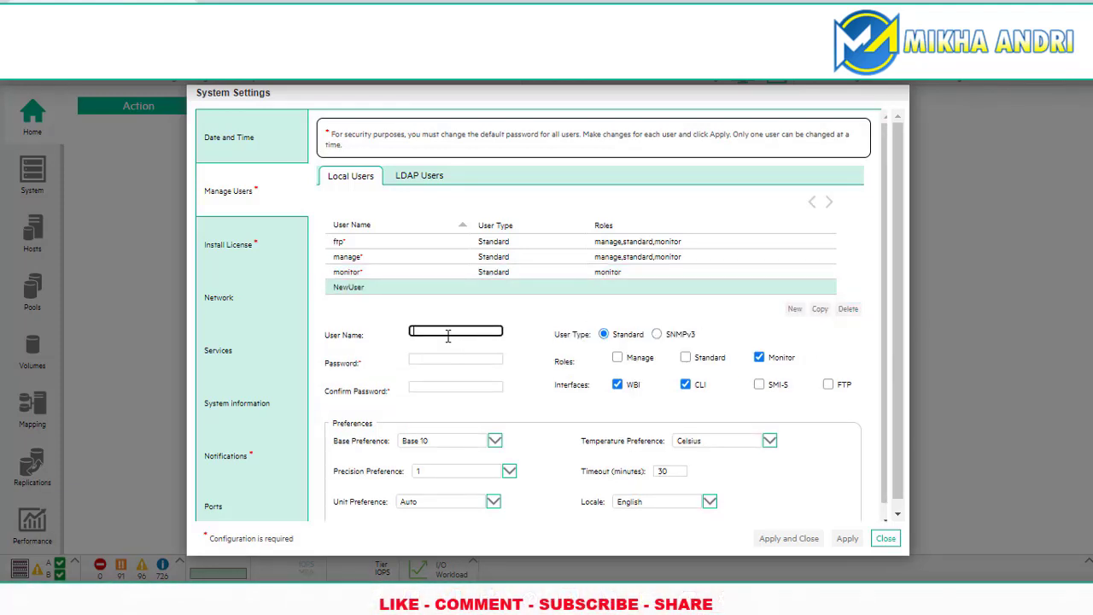
Step: Name the new user admin and give it the Manage and Standard roles
type("admin")
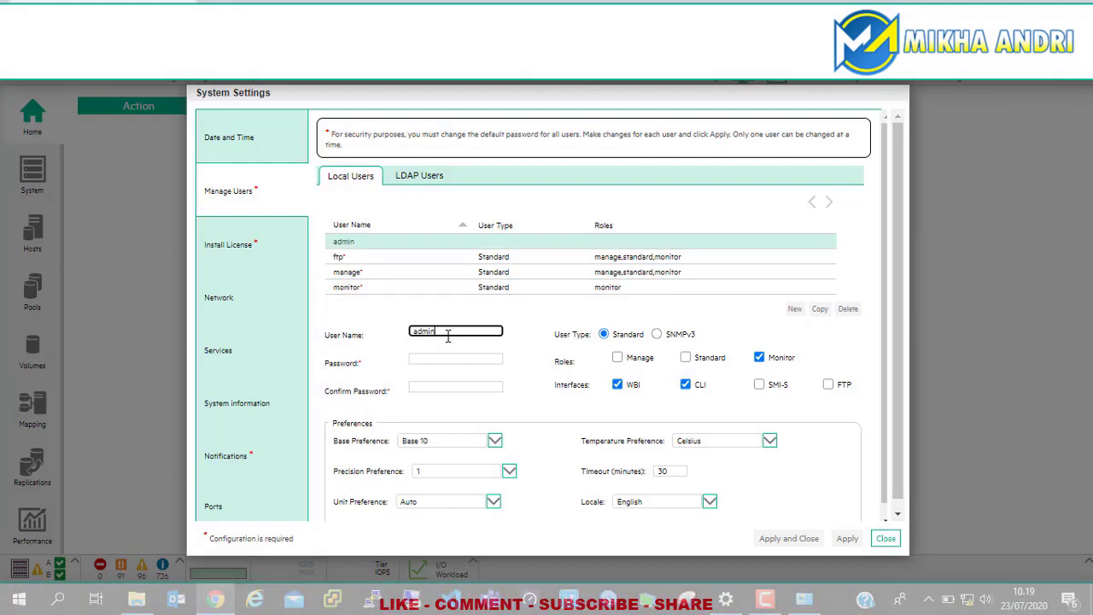
left_click(438, 357)
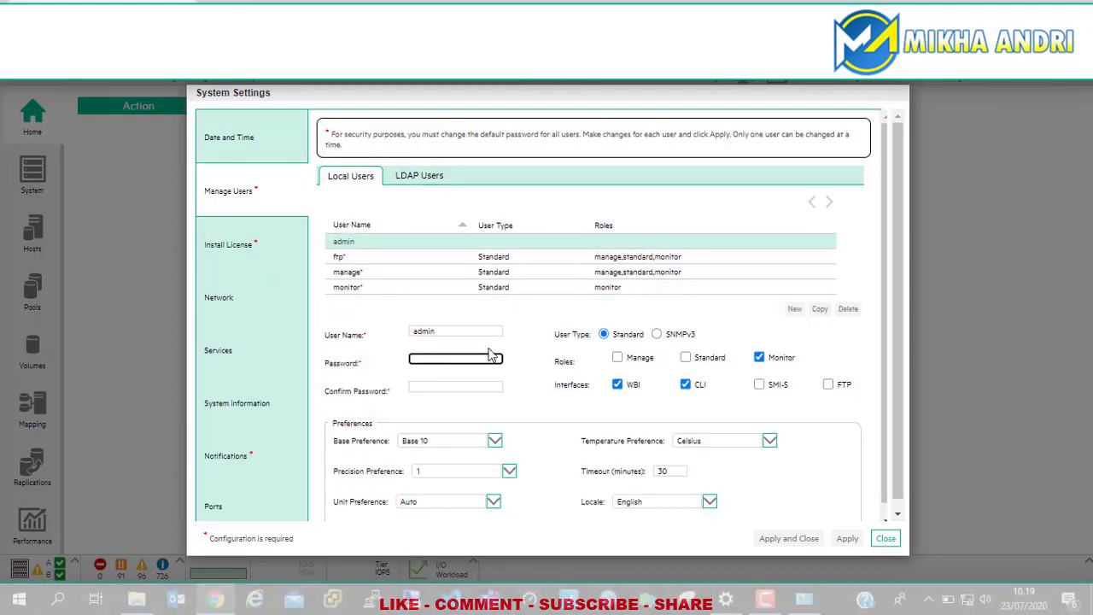
left_click(618, 359)
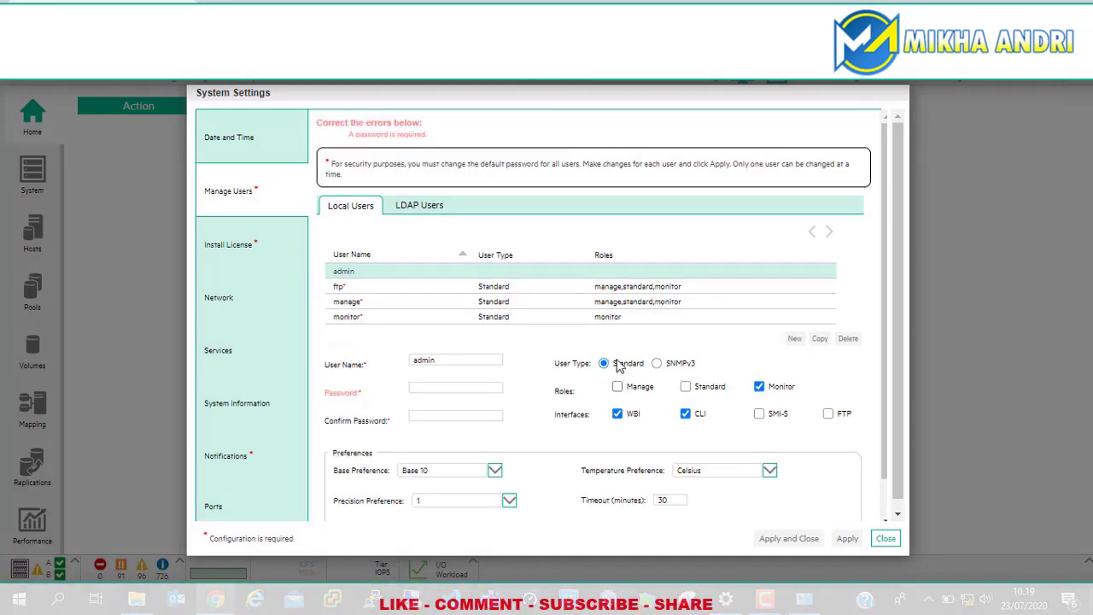
left_click(617, 387)
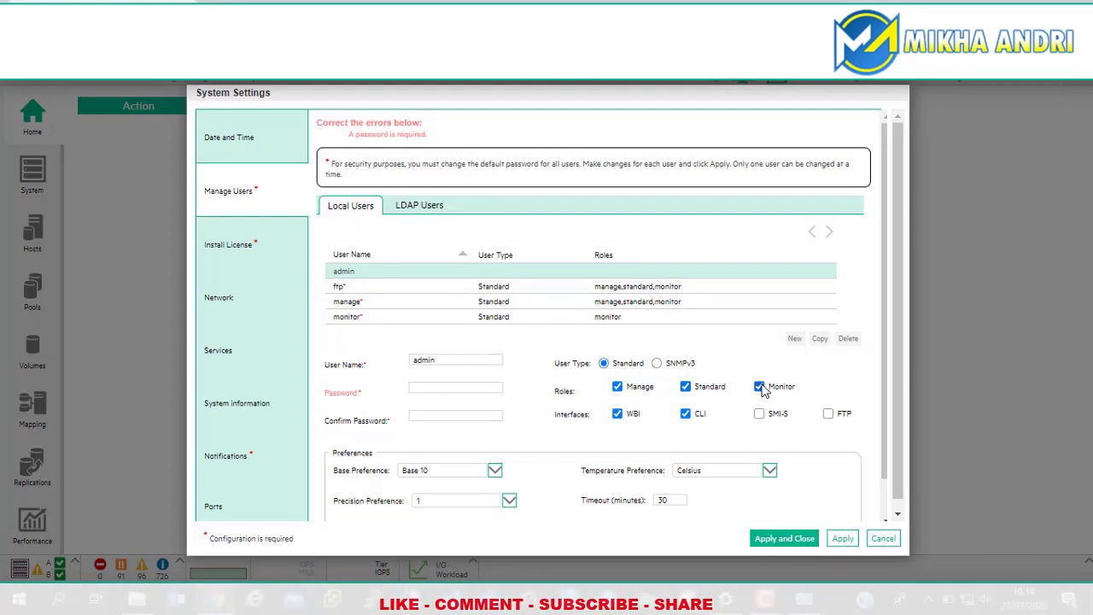
Step: Enter and confirm the admin password, enable FTP access, and apply the new user
left_click(437, 388)
type("P")
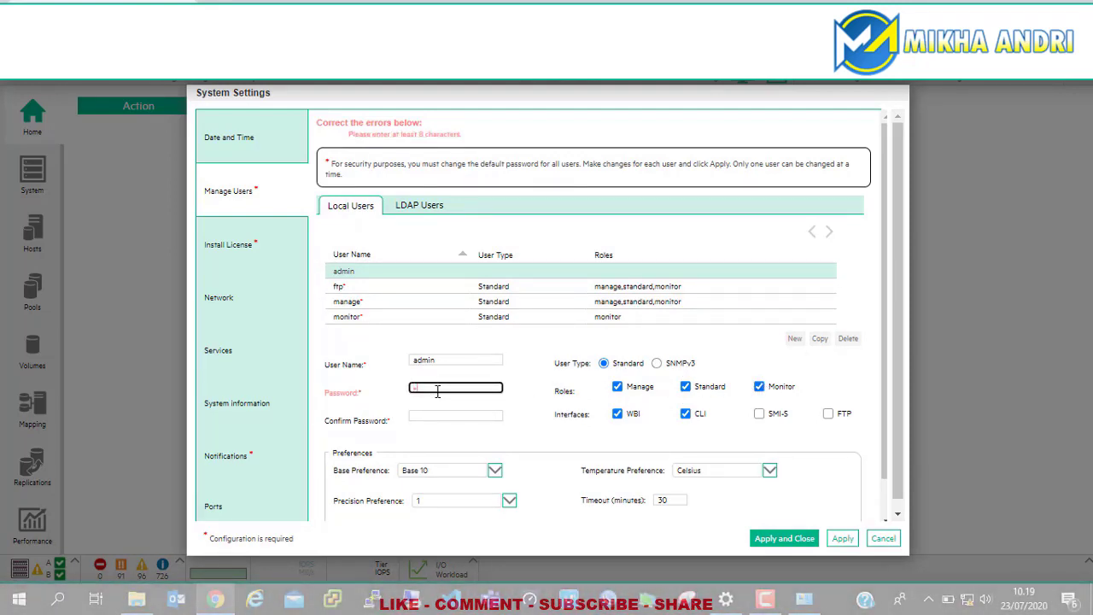
key("BackSpace")
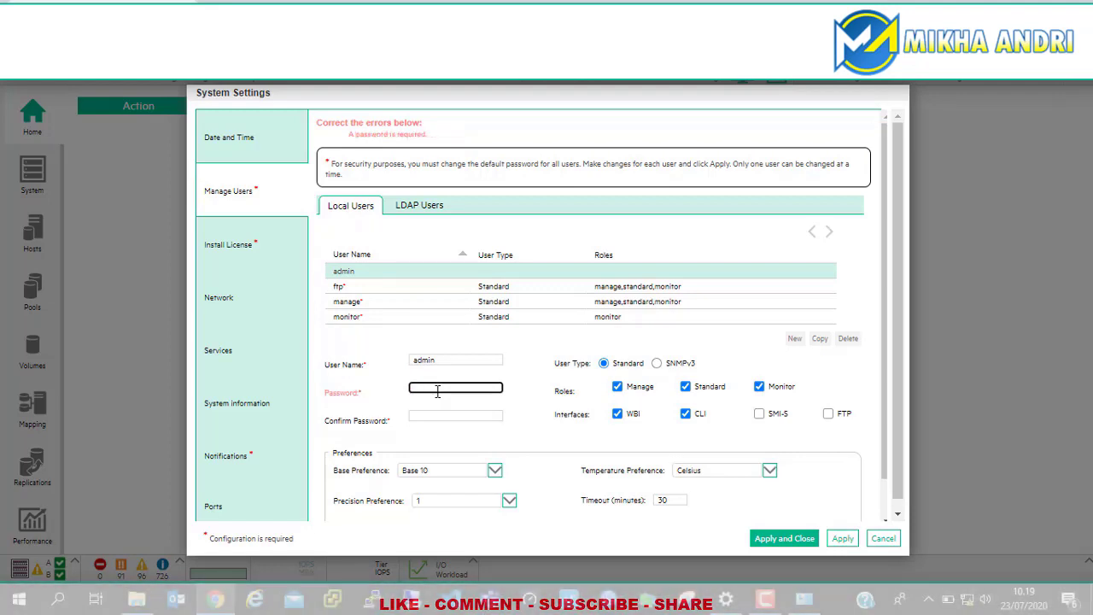
type("rd")
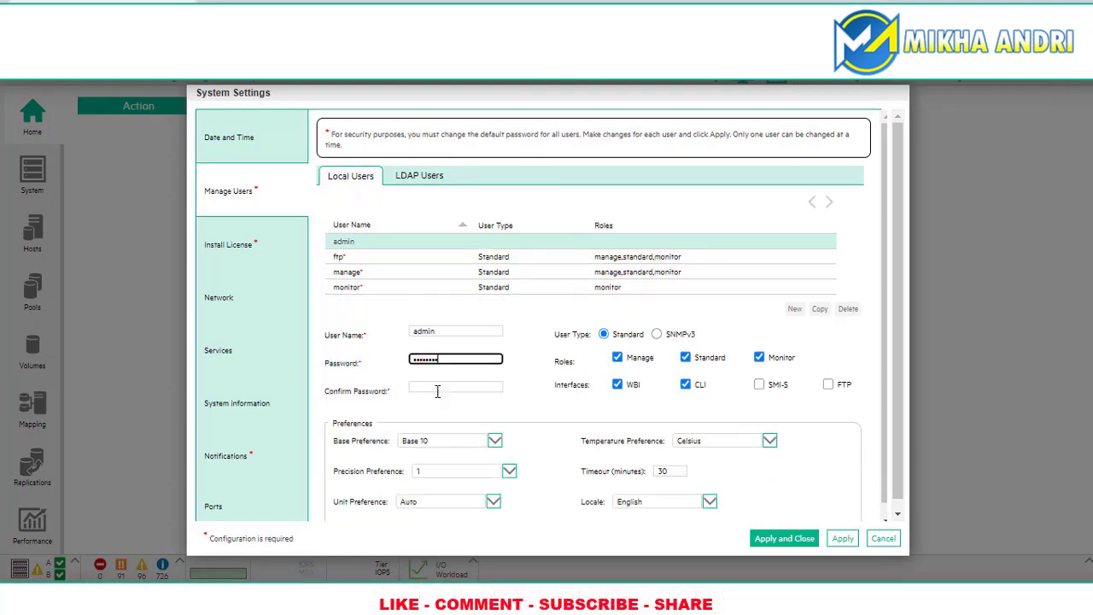
left_click(437, 391)
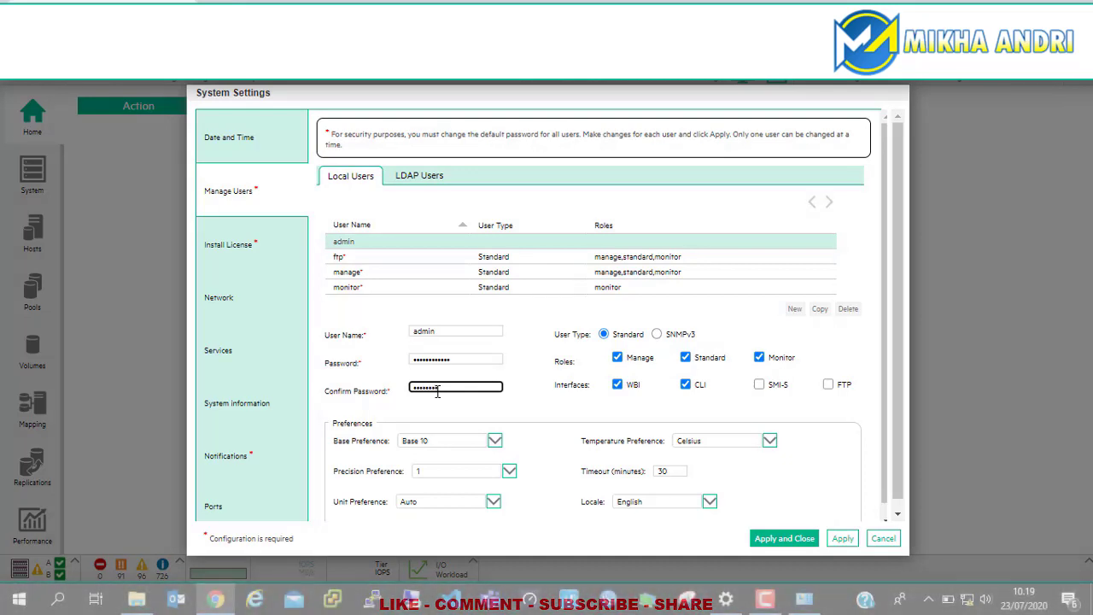
type("rd")
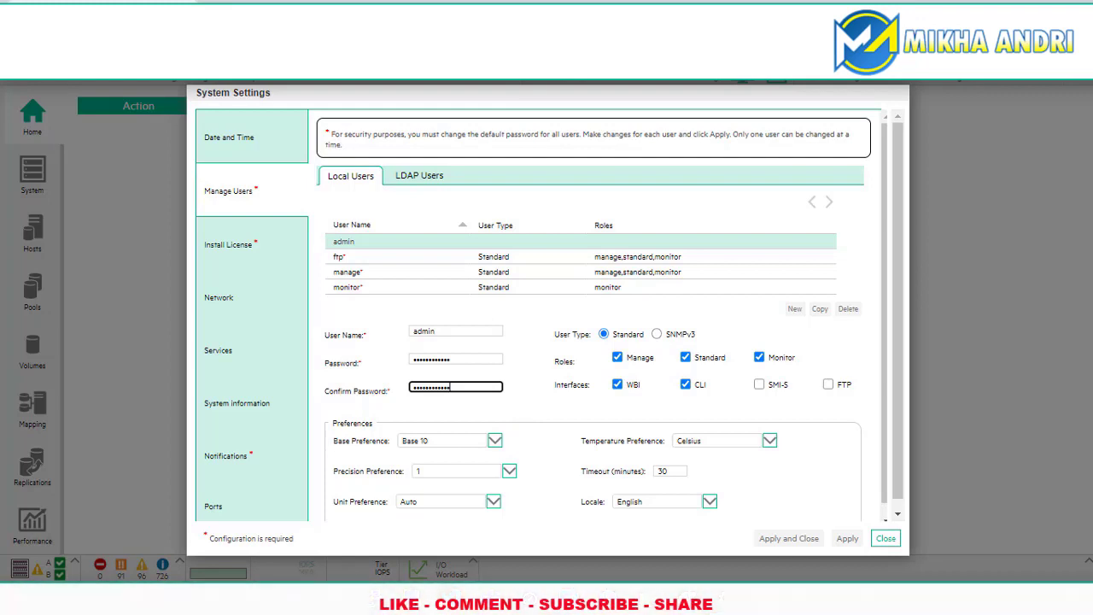
left_click(829, 386)
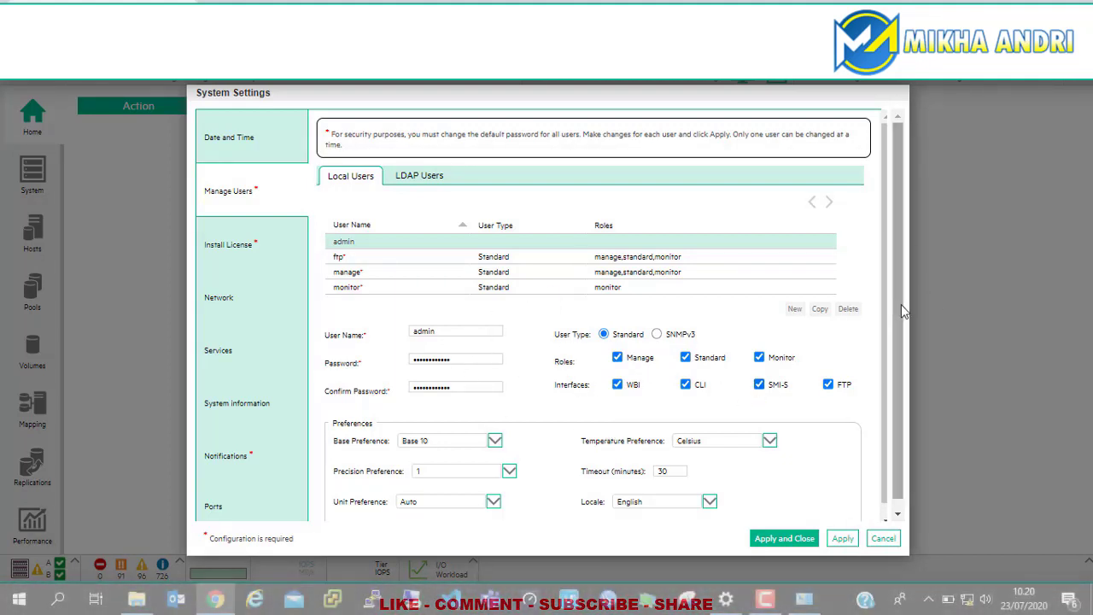
scroll(907, 359, "down", 1)
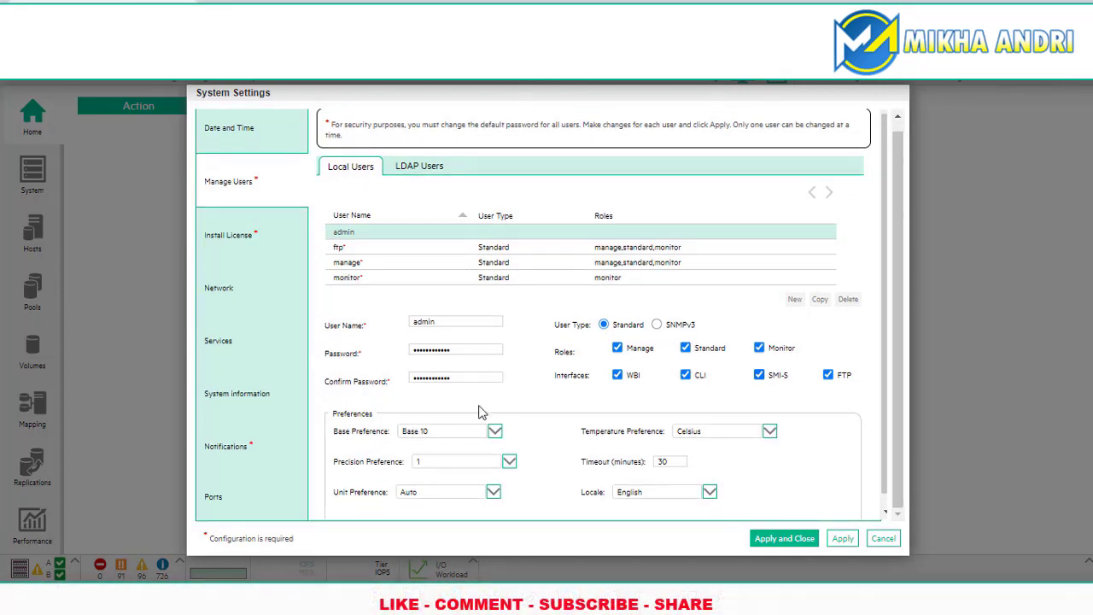
left_click(842, 539)
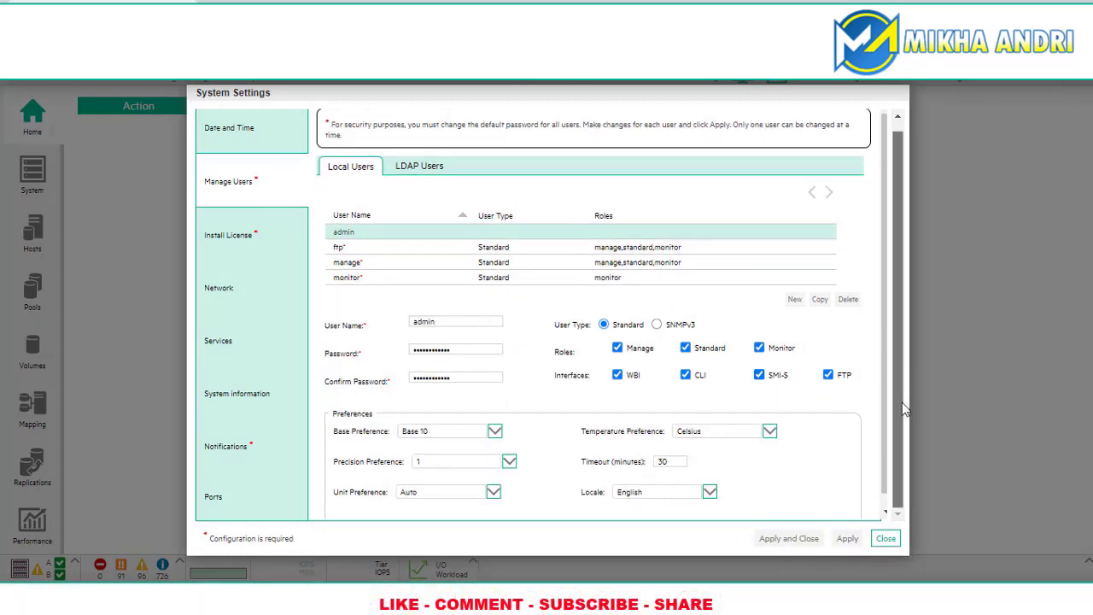
Step: Look over the LDAP Users tab and Install License page, ending on Network settings
left_click(421, 171)
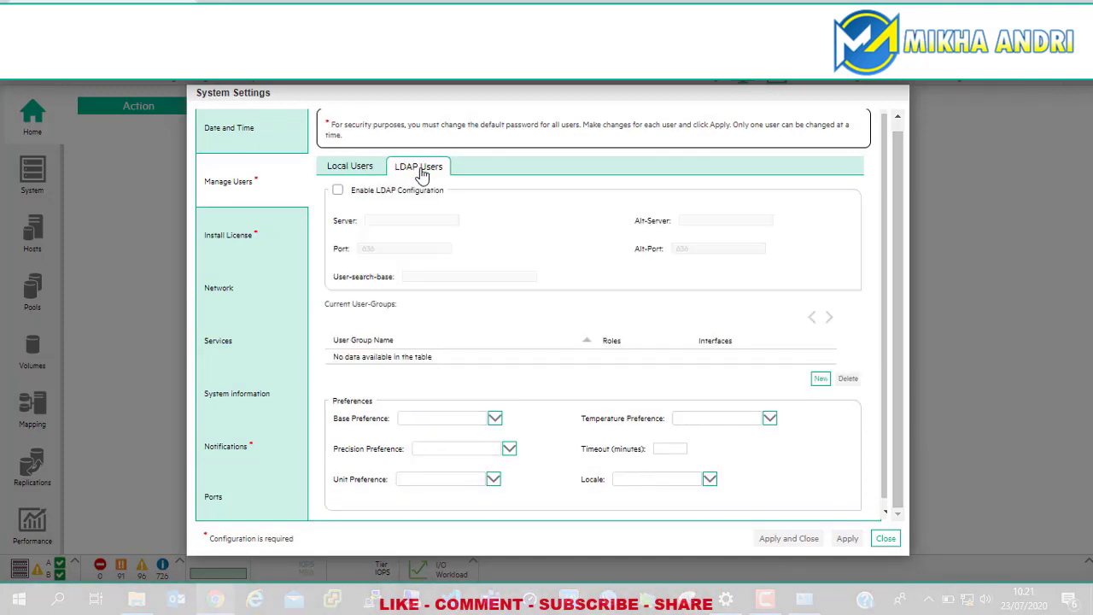
left_click(367, 167)
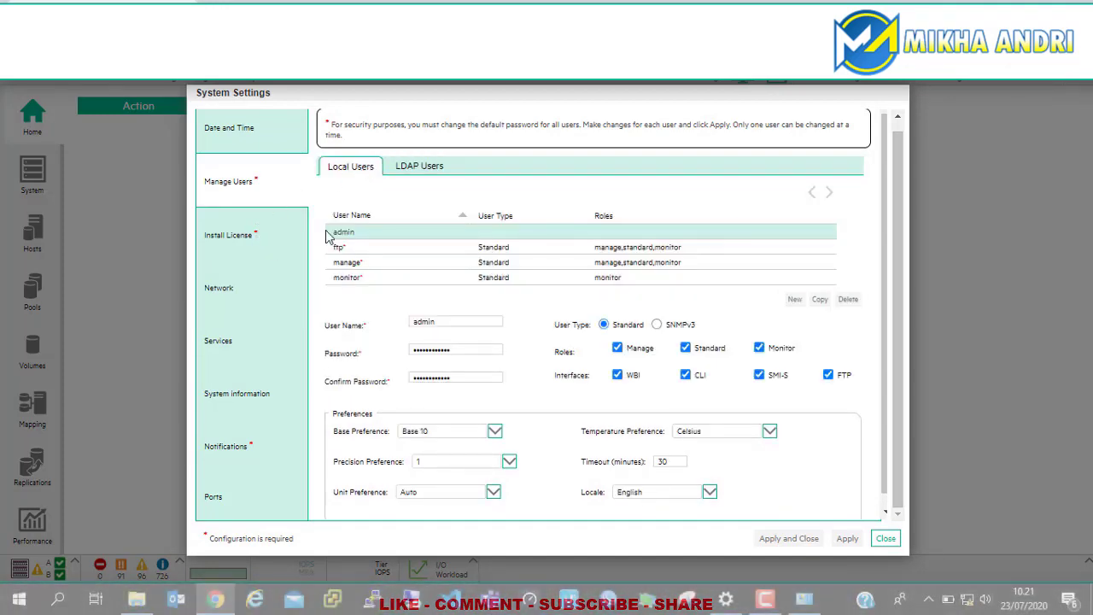
left_click(262, 242)
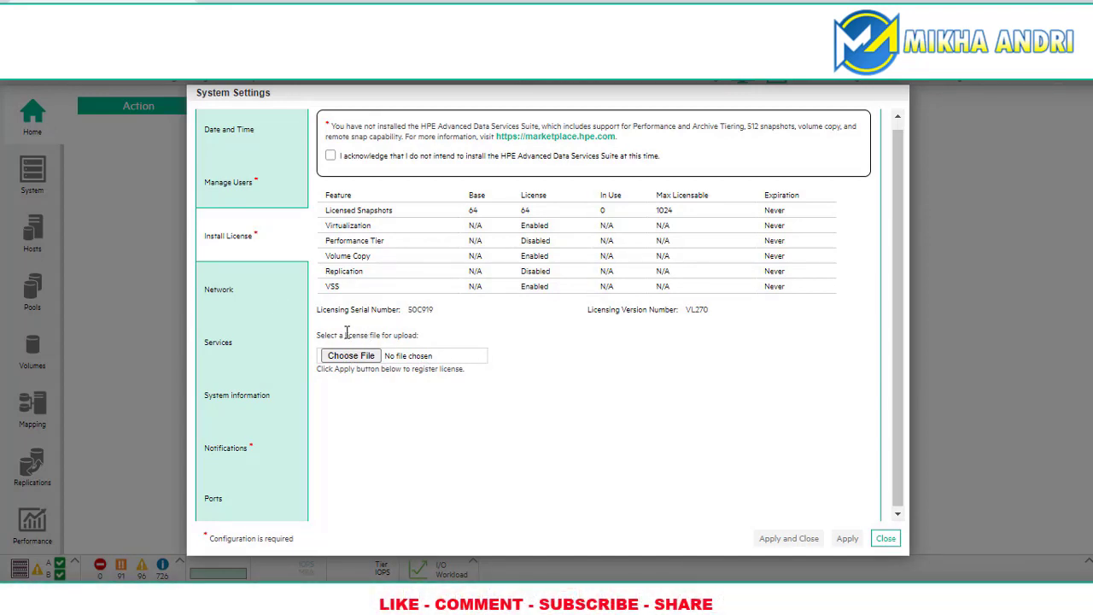
left_click(240, 295)
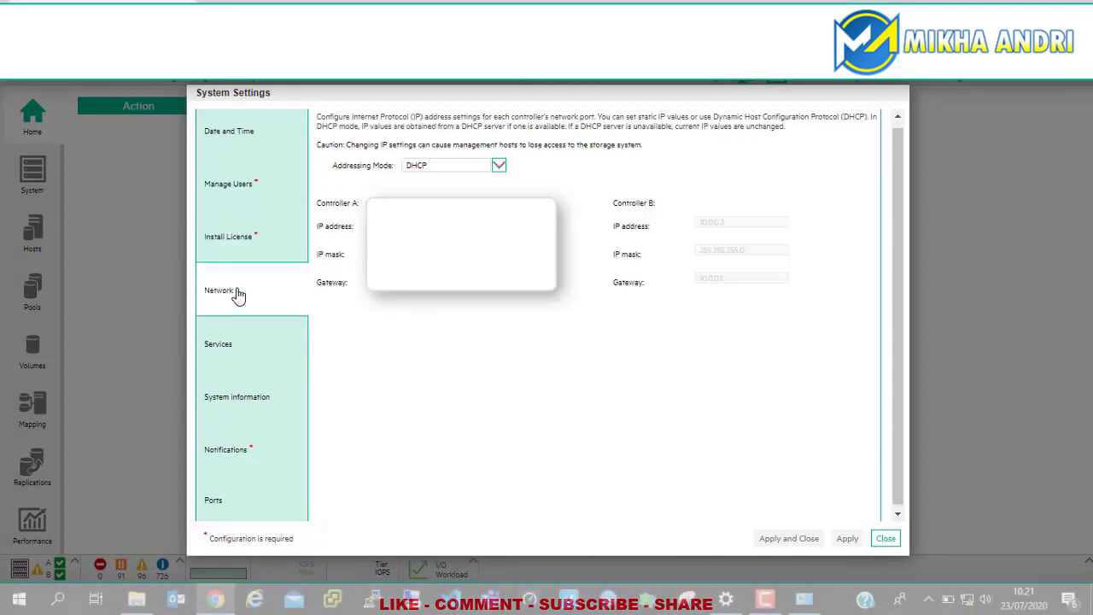
Step: Keep IP addressing on DHCP after trying manual, then view the management Services page
left_click(443, 174)
left_click(499, 166)
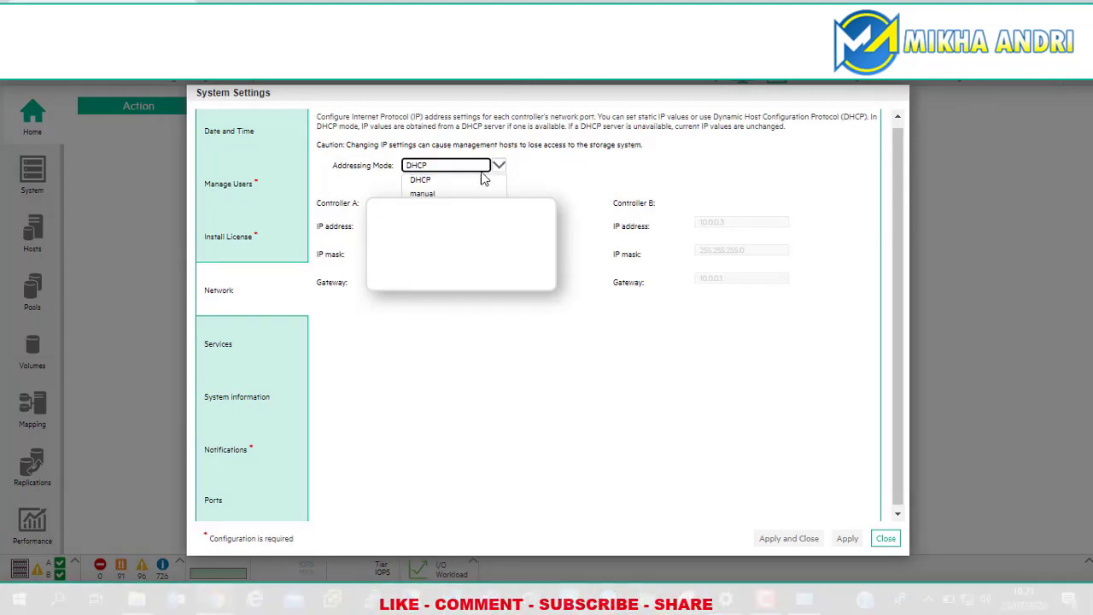
left_click(421, 193)
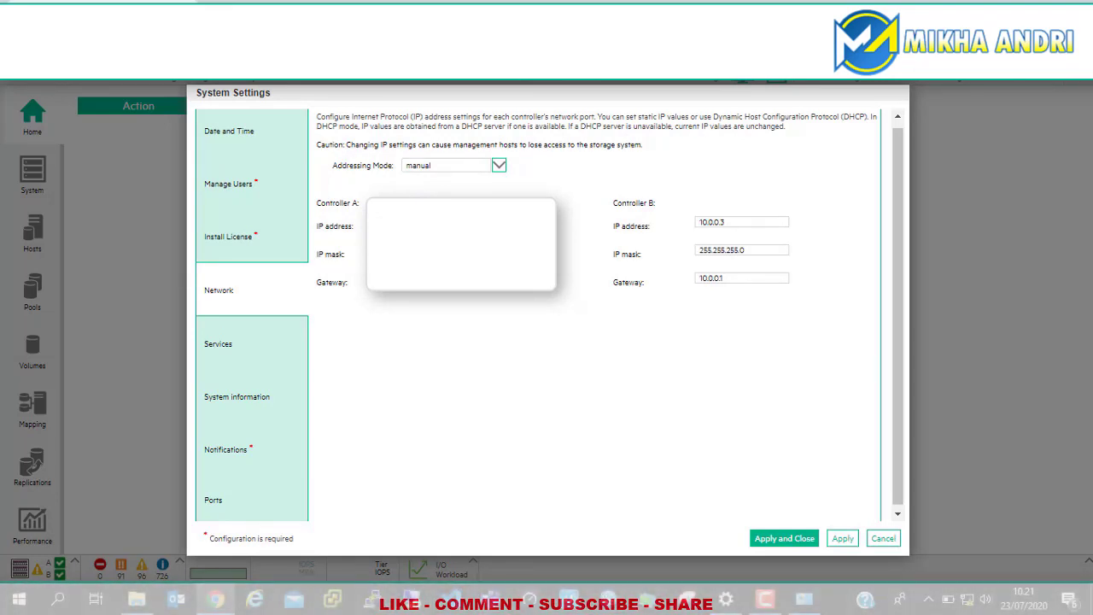
key("Up")
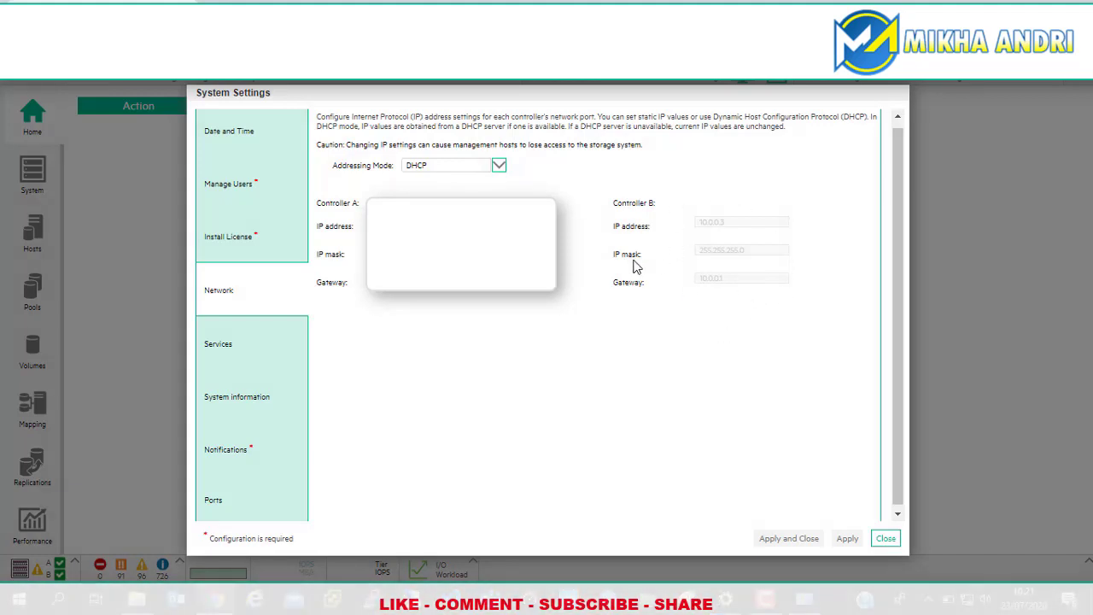
left_click(253, 357)
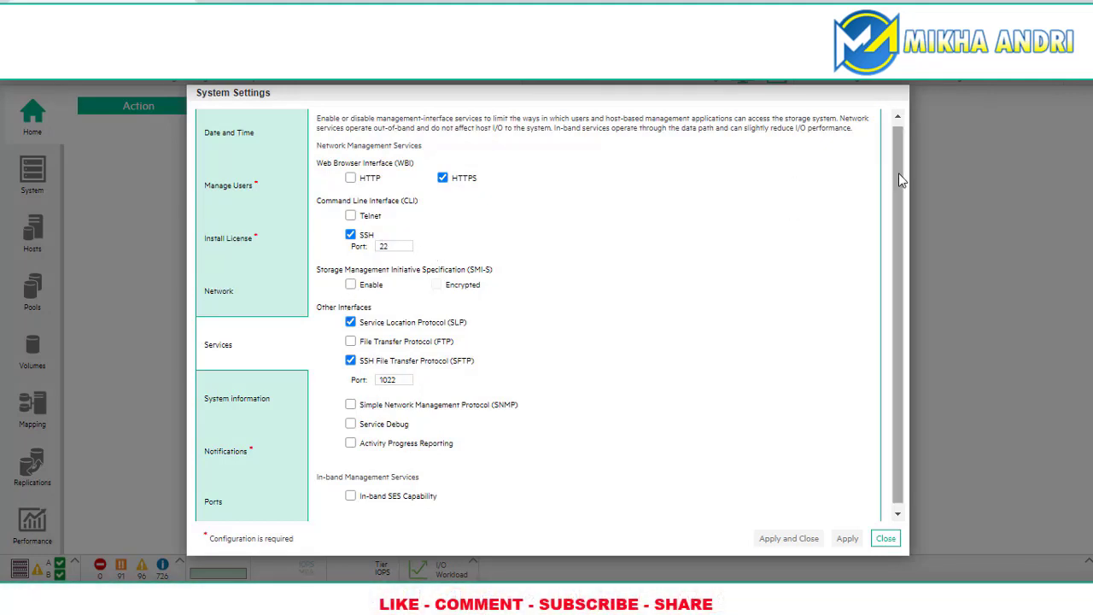
Step: Review the System Information name and contact fields, then move to Notifications settings
scroll(893, 282, "down", 1)
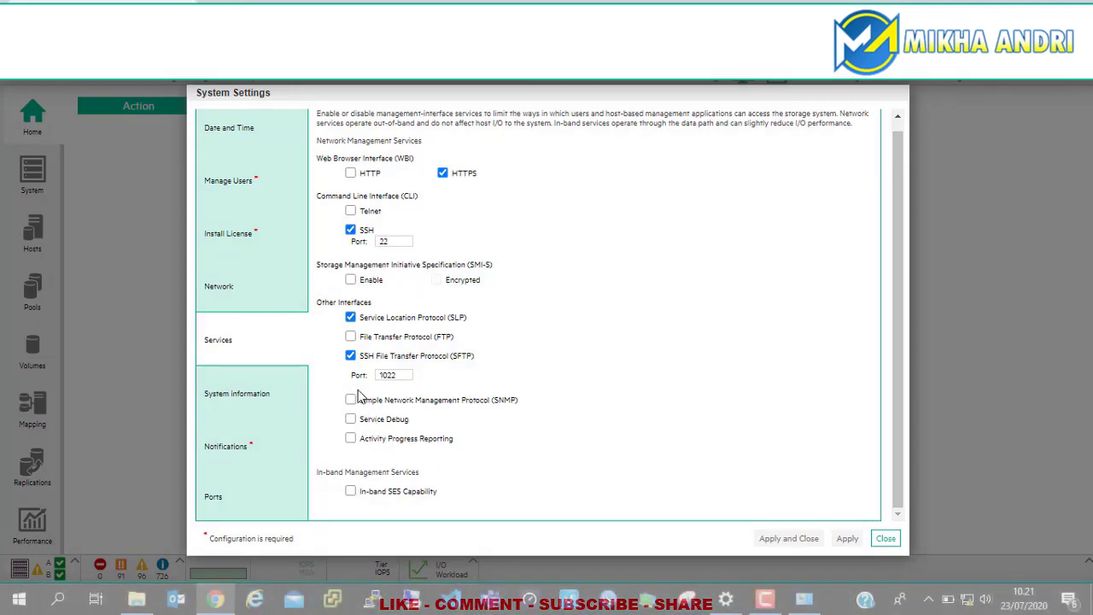
left_click(237, 407)
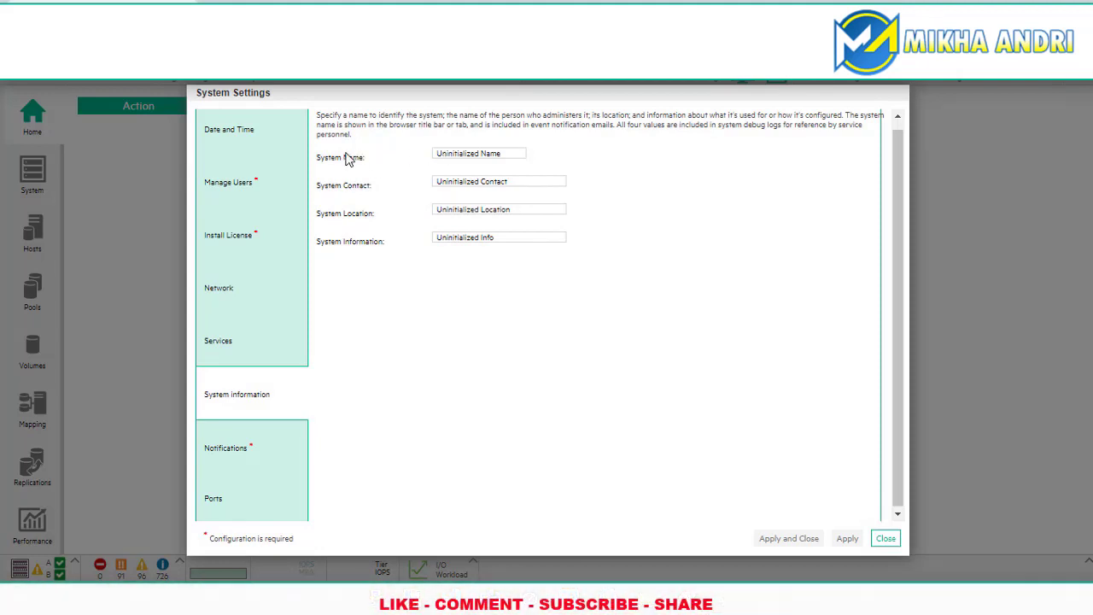
left_click(504, 155)
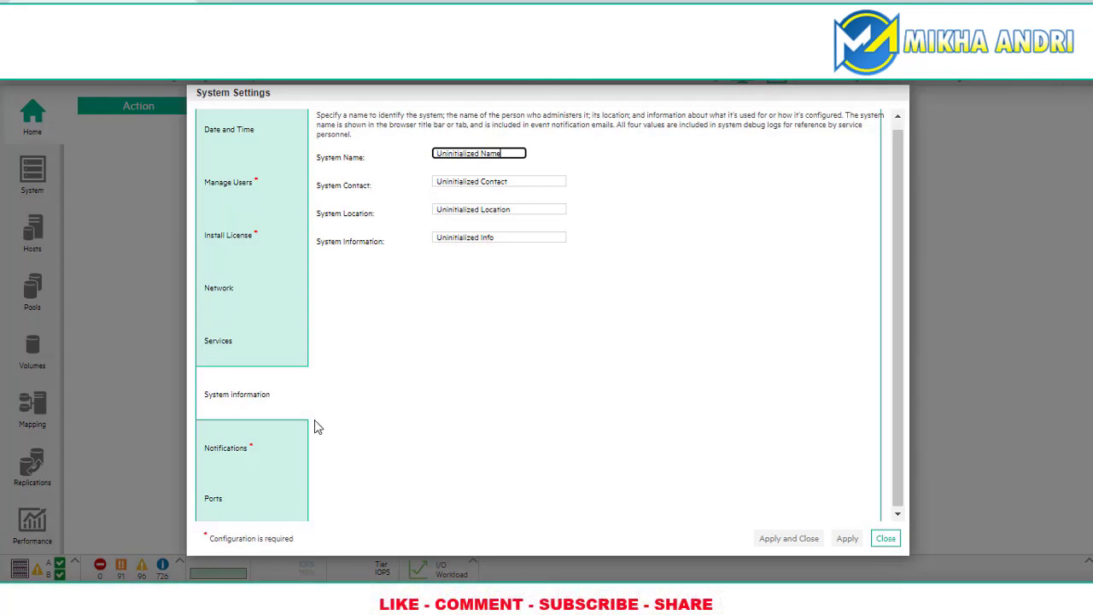
left_click(259, 450)
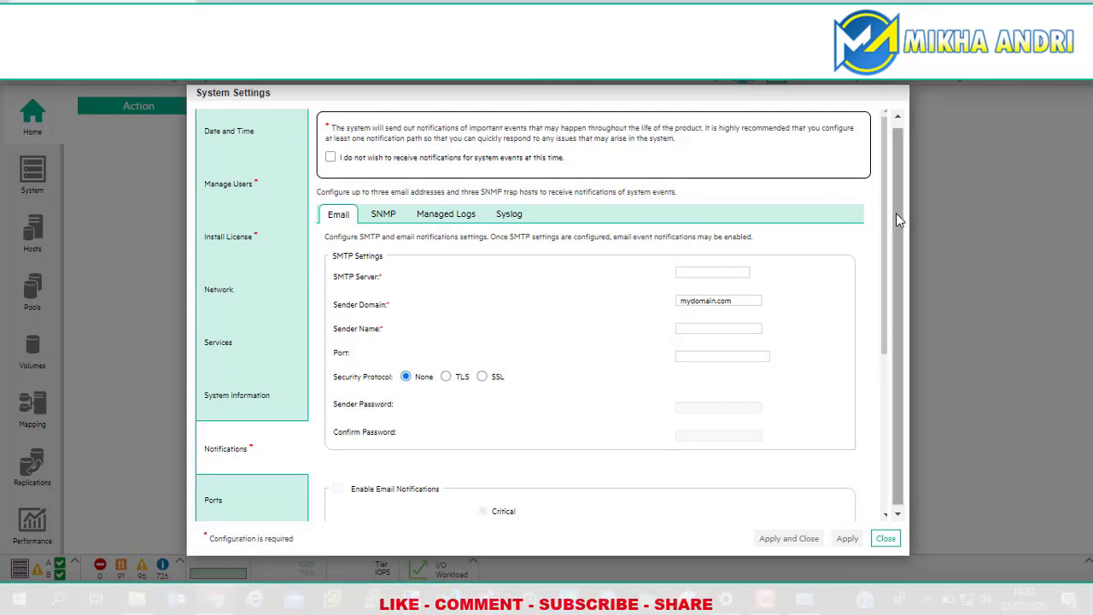
Step: Check the SMTP port and FC host port settings, then close System Settings to Home
scroll(895, 213, "down", 1)
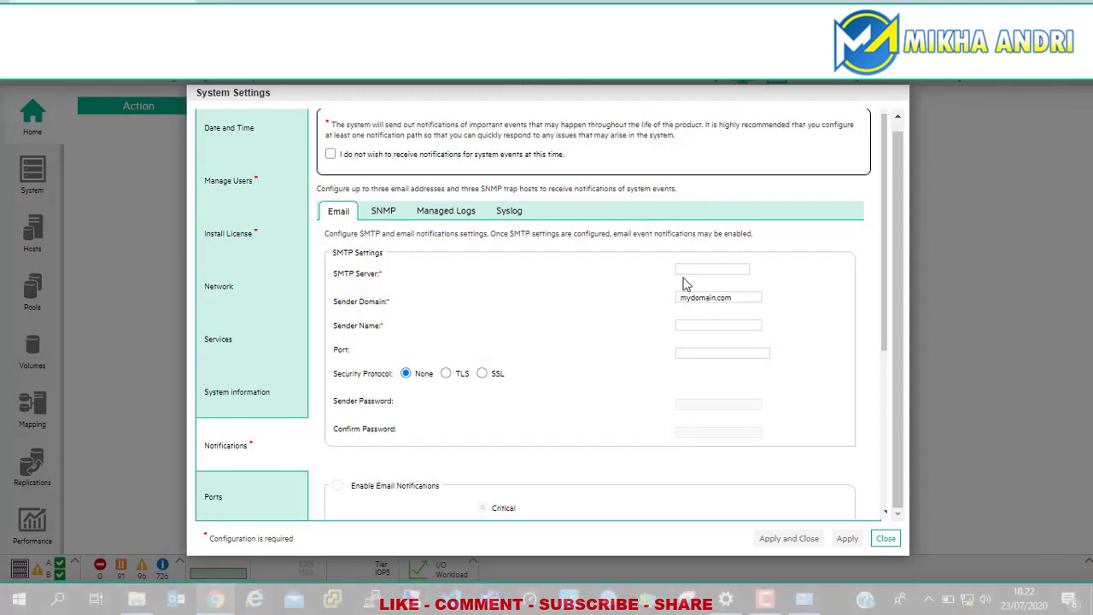
left_click(685, 354)
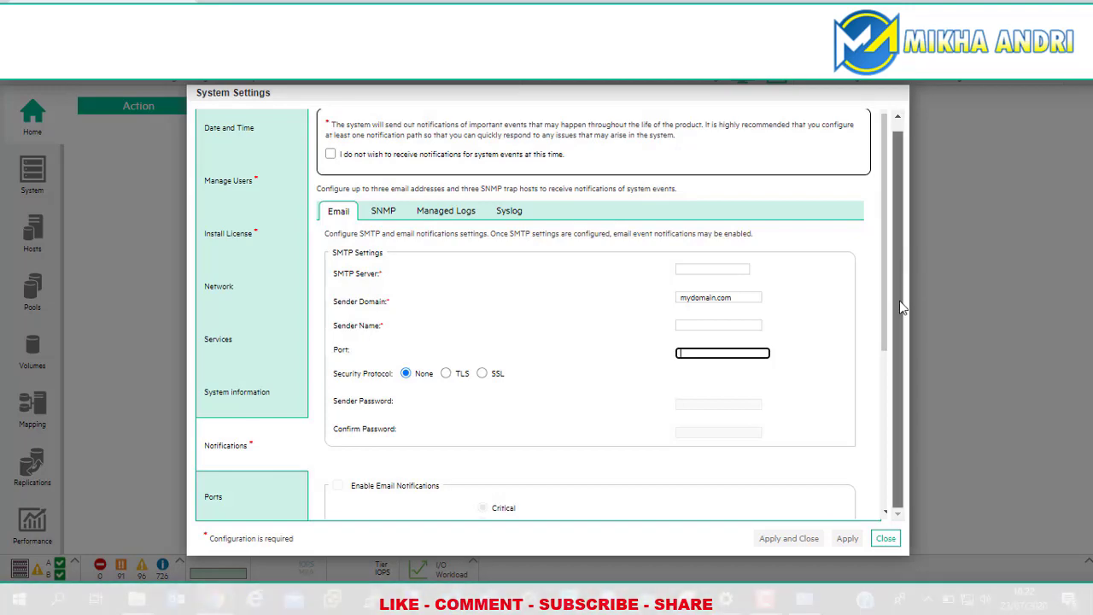
left_click_drag(883, 287, 886, 458)
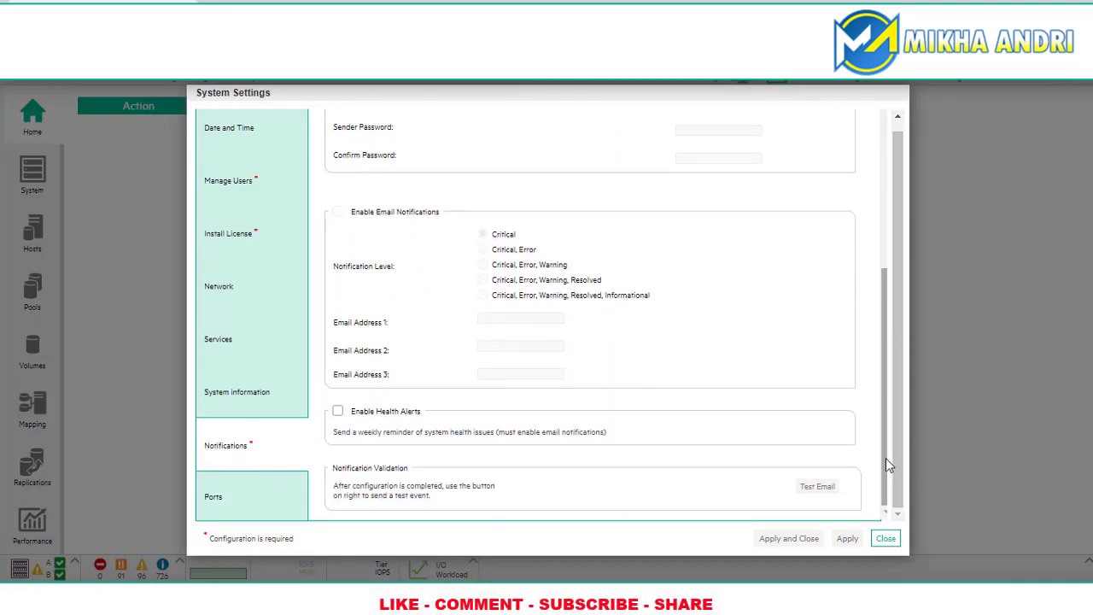
left_click(230, 511)
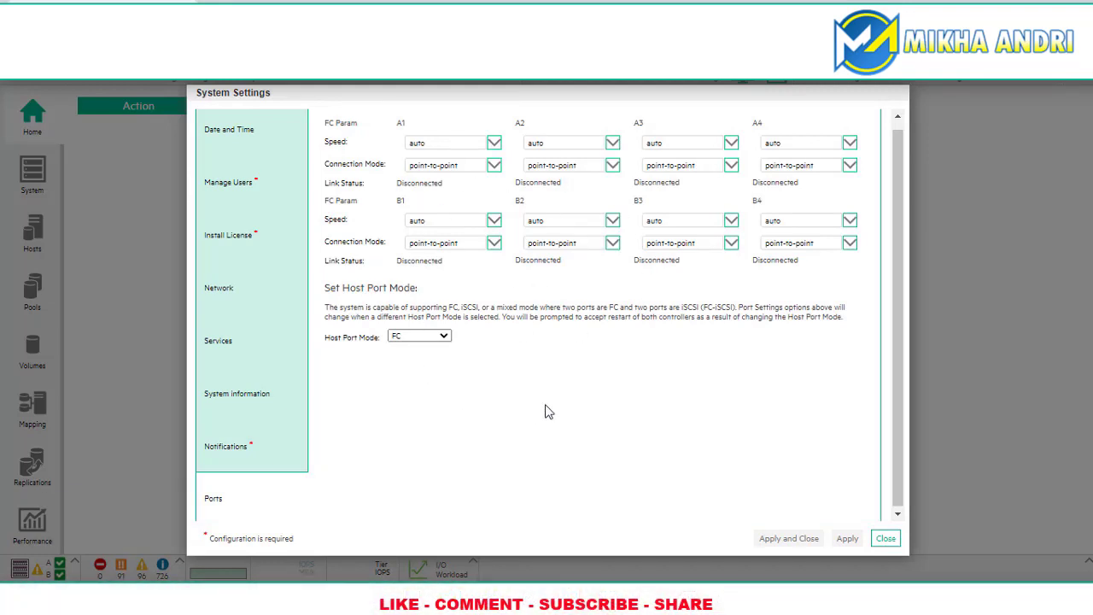
left_click(884, 538)
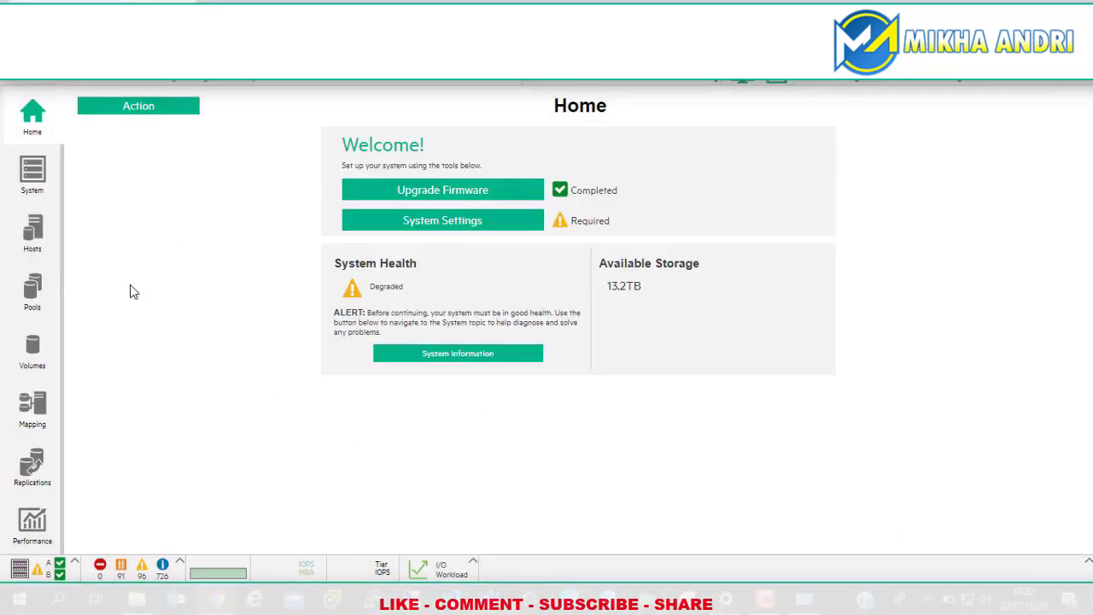
left_click(32, 174)
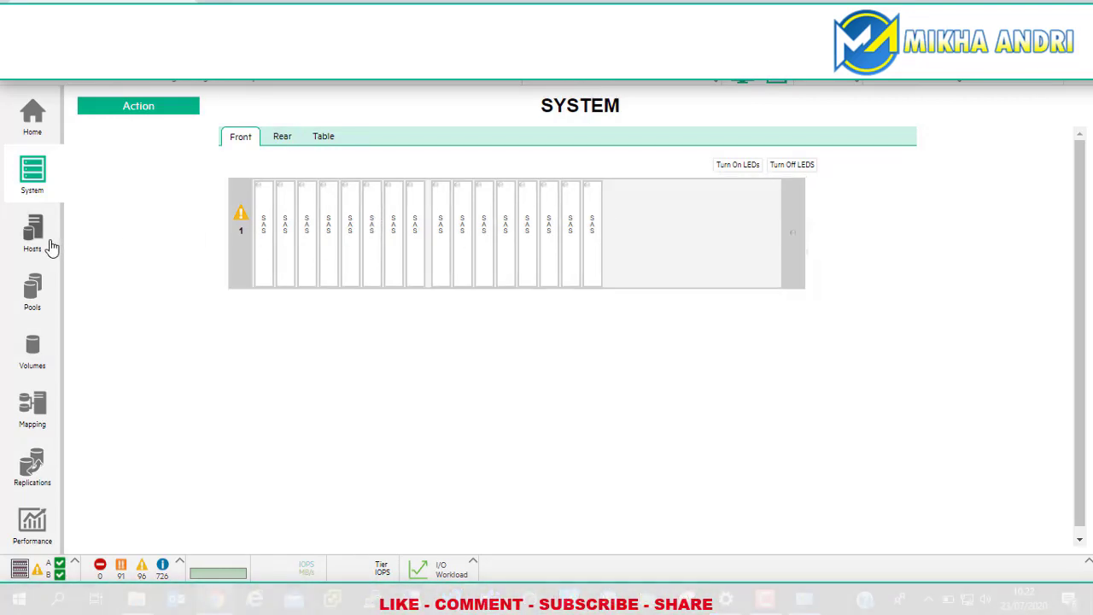
left_click(34, 235)
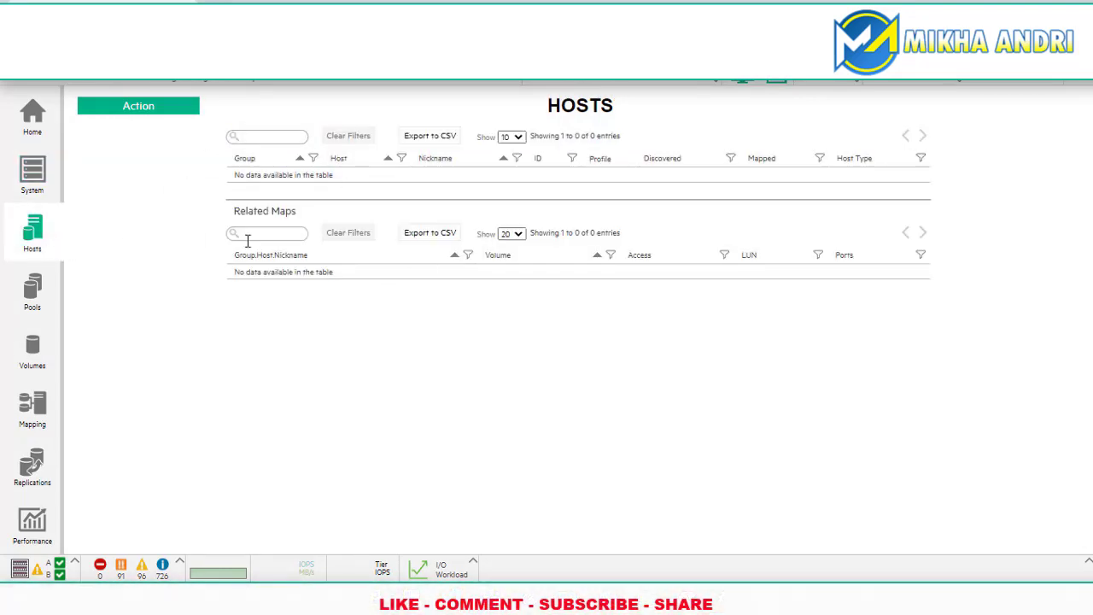
left_click(31, 299)
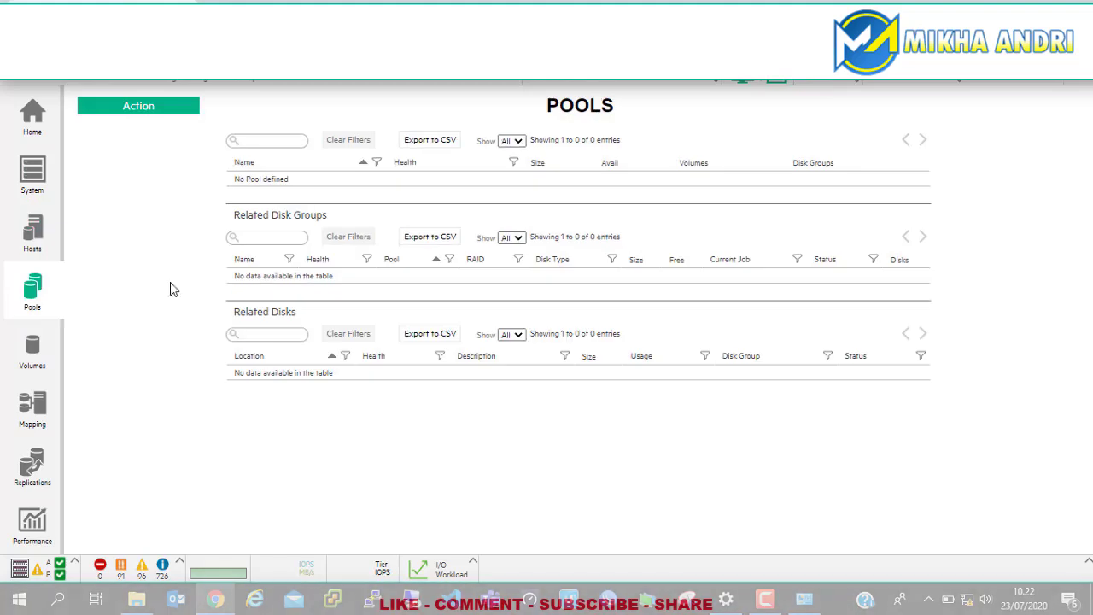
left_click(38, 350)
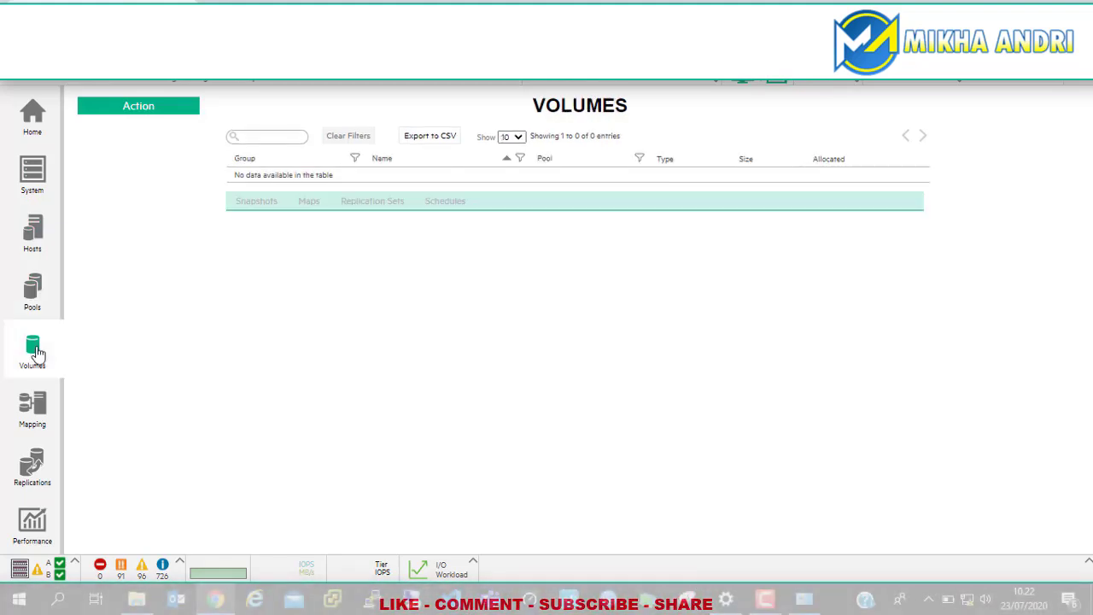
left_click(38, 409)
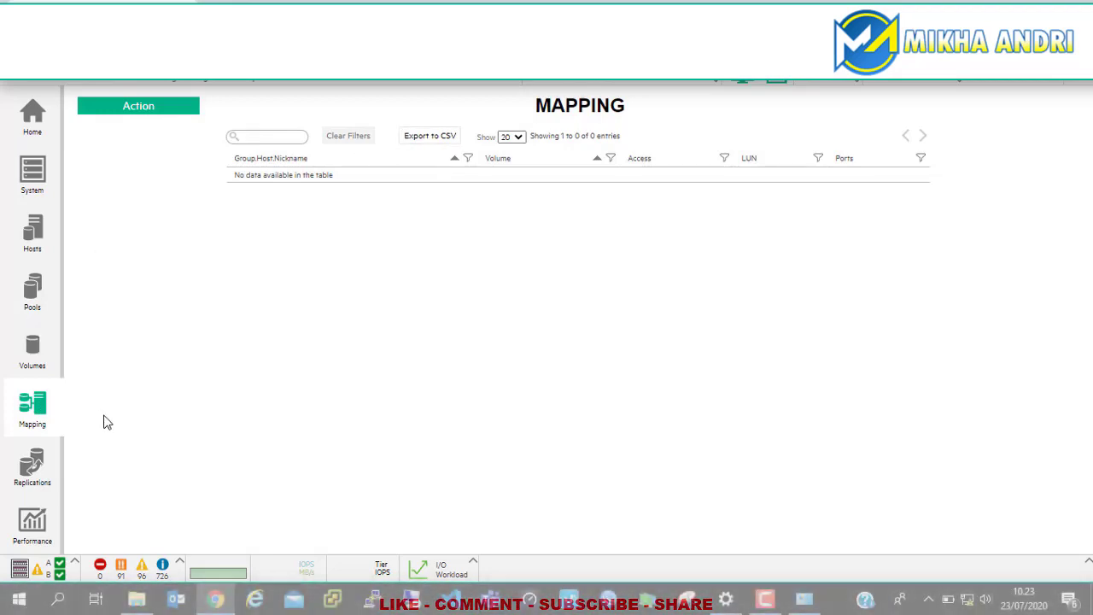
left_click(30, 242)
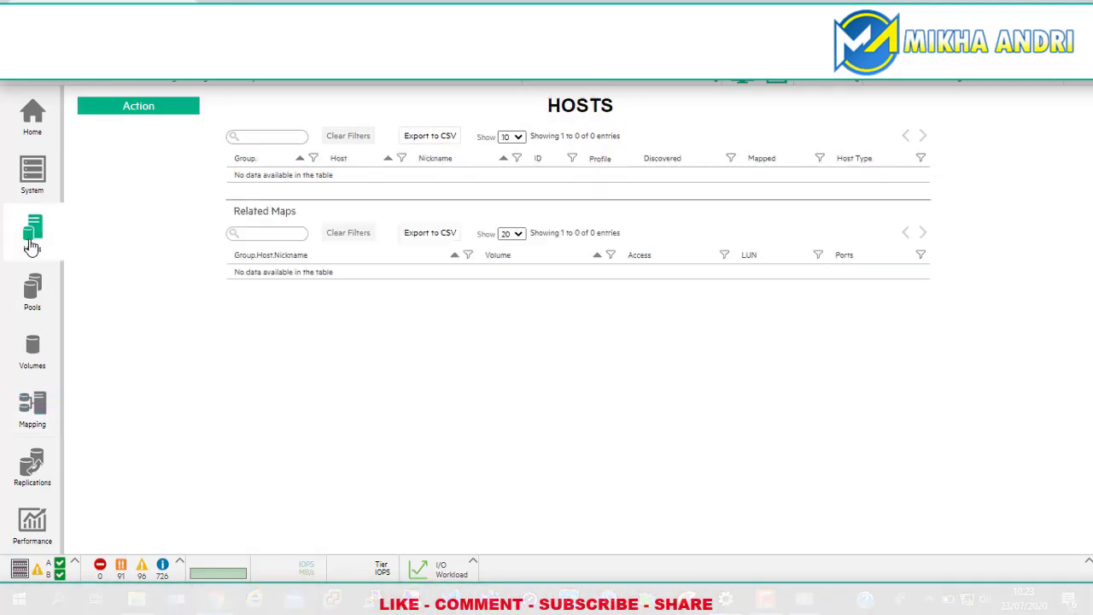
left_click(34, 292)
left_click(33, 115)
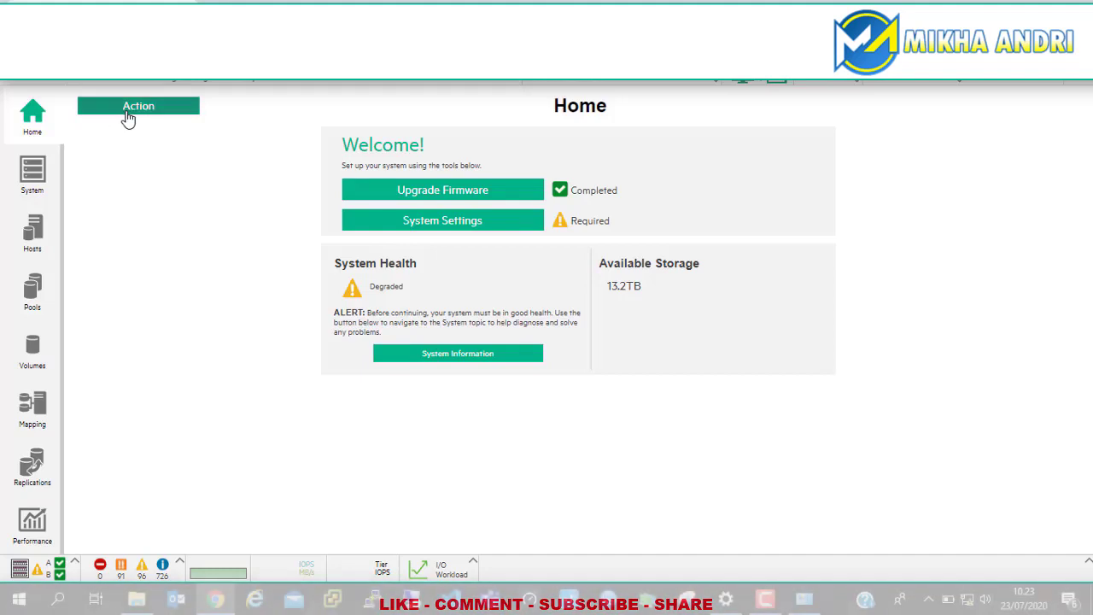
left_click(383, 226)
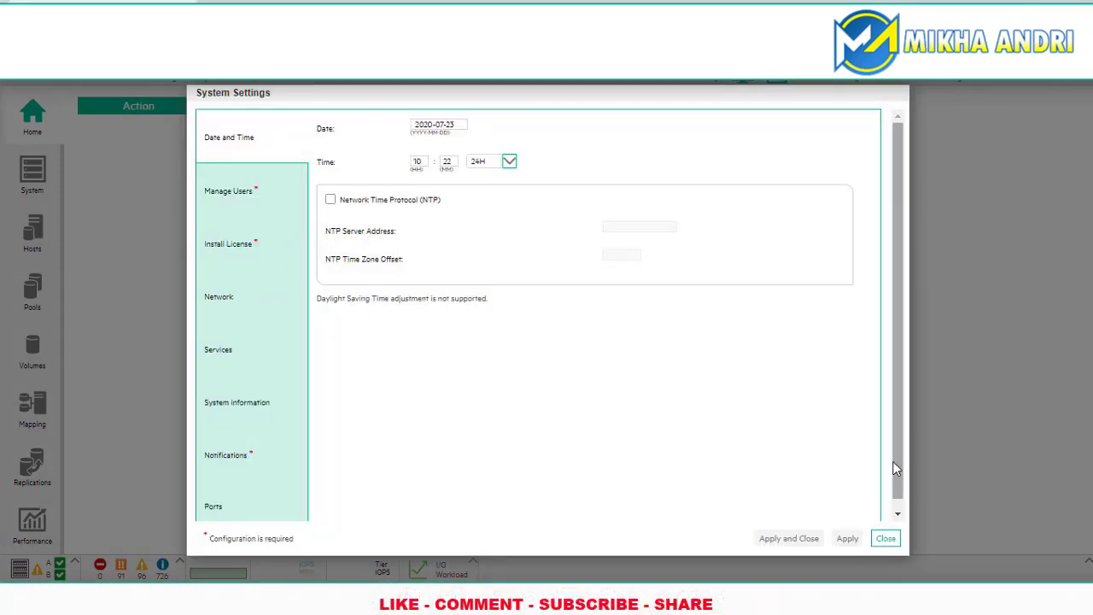
left_click(884, 538)
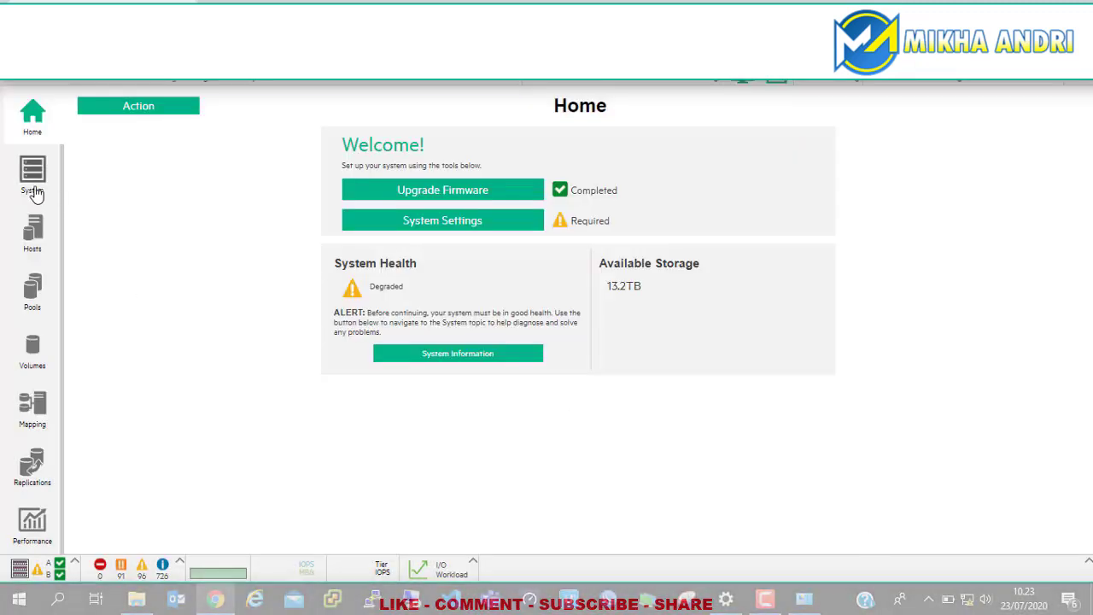